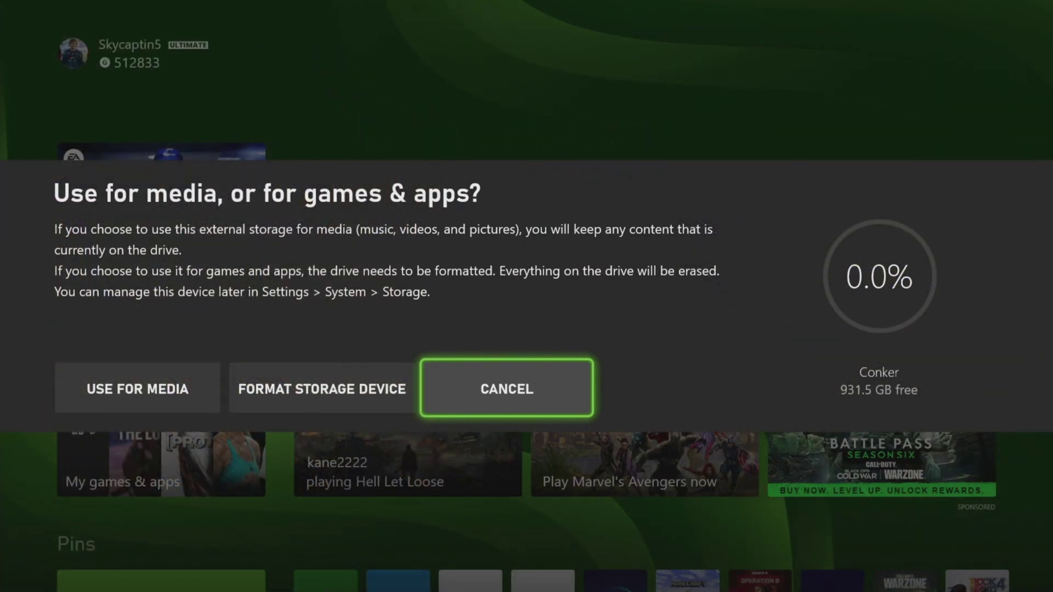
Review the media and format choices for the newly connected Conker drive and cancel the prompt
{"action": "key", "text": "Left"}
{"action": "key", "text": "Left"}
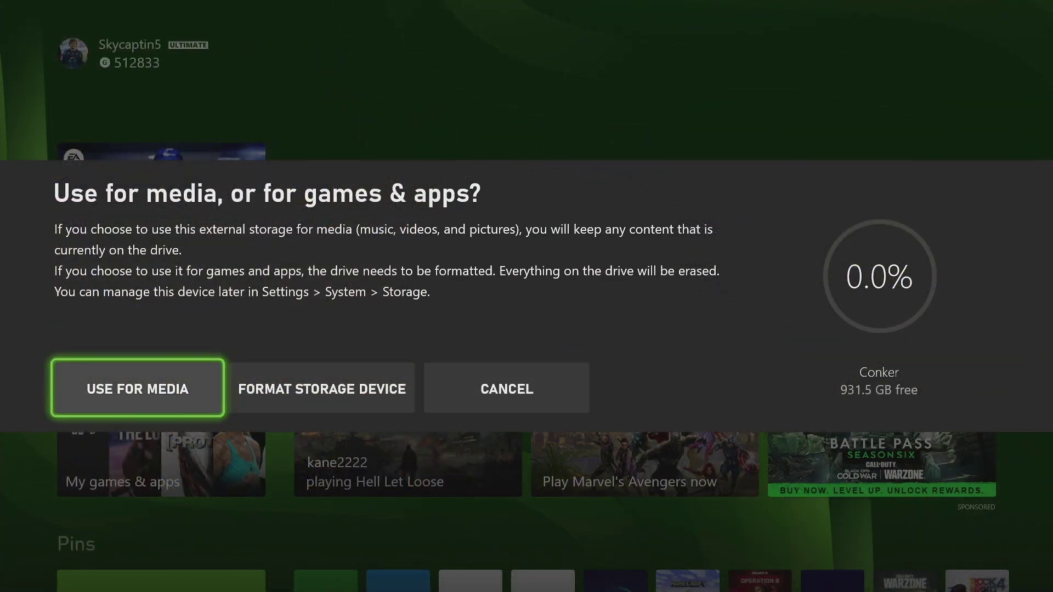
{"action": "key", "text": "Right"}
{"action": "key", "text": "Right"}
{"action": "key", "text": "Left"}
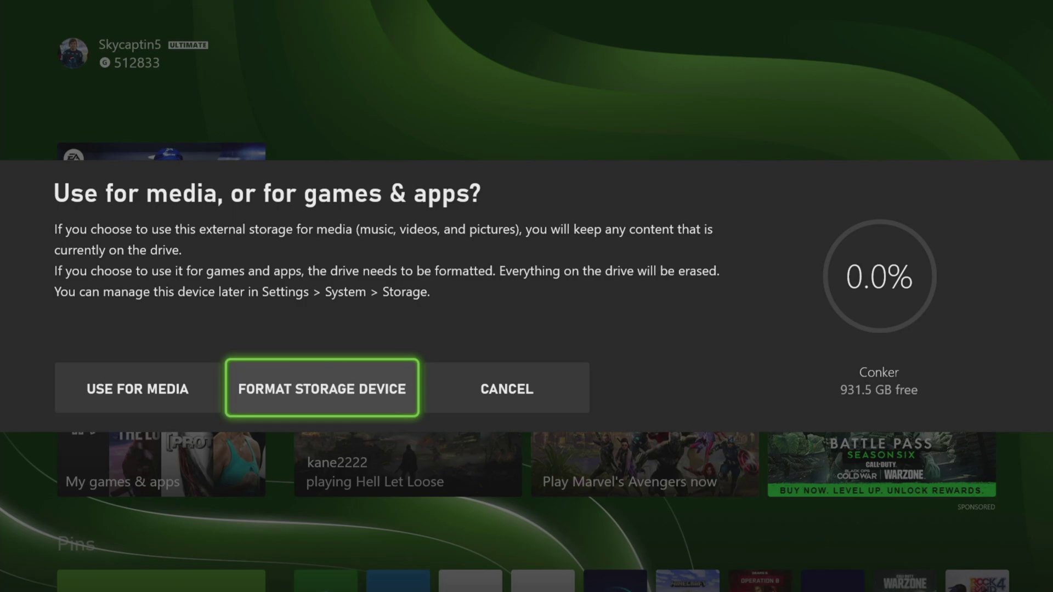
{"action": "key", "text": "Left"}
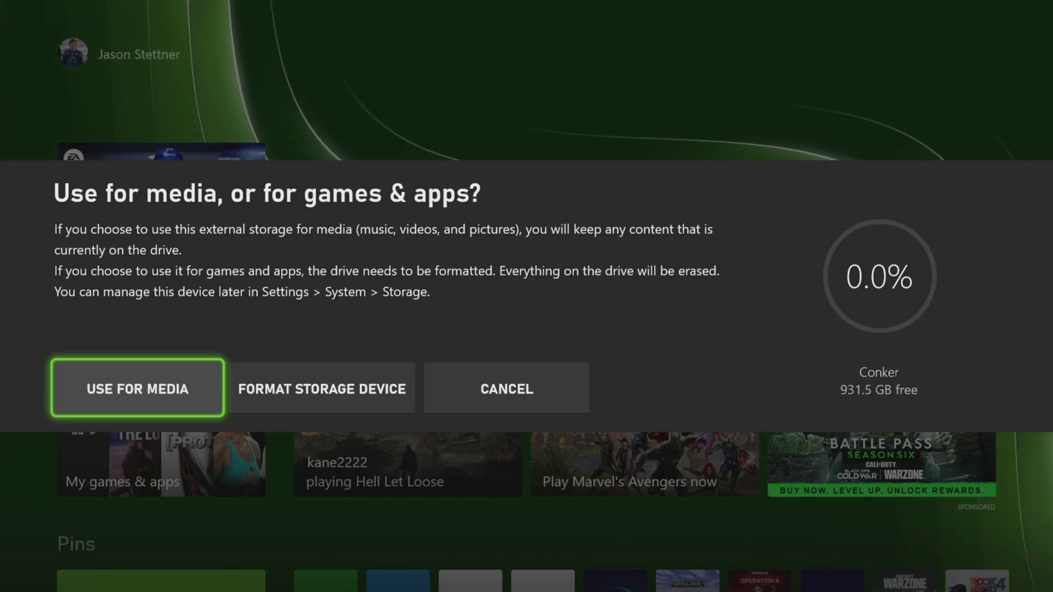
{"action": "key", "text": "Right"}
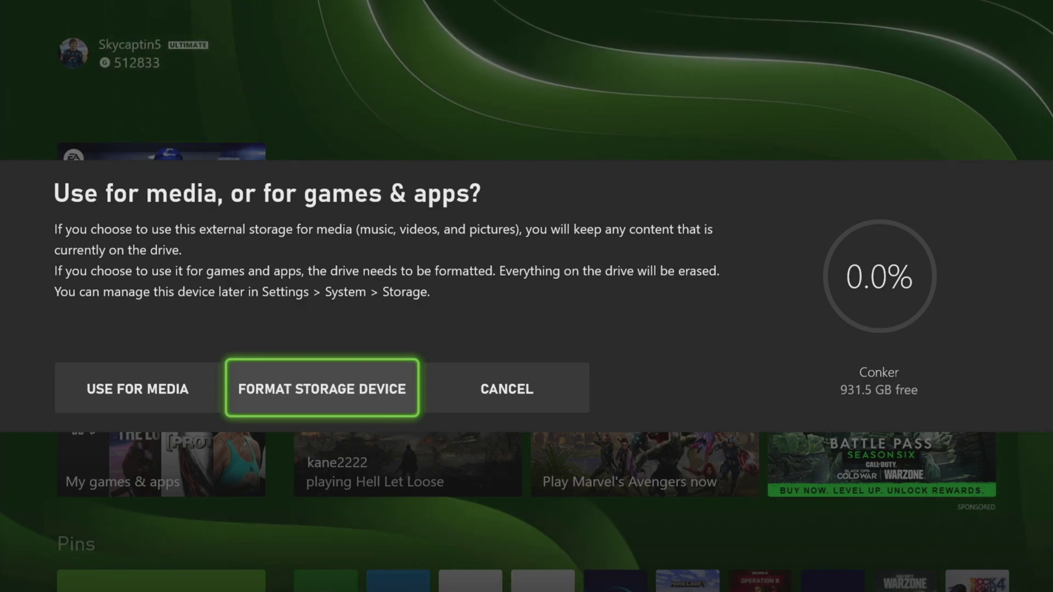
{"action": "key", "text": "Right"}
{"action": "key", "text": "Return"}
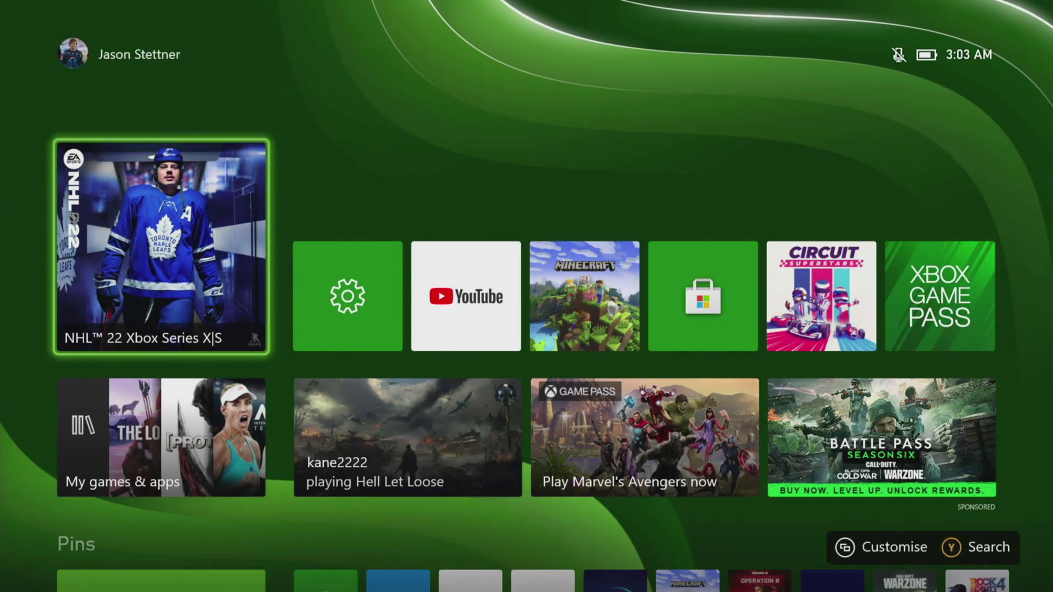
Open My games & apps and bring up the filter options for the Games list
{"action": "key", "text": "Down"}
{"action": "key", "text": "Return"}
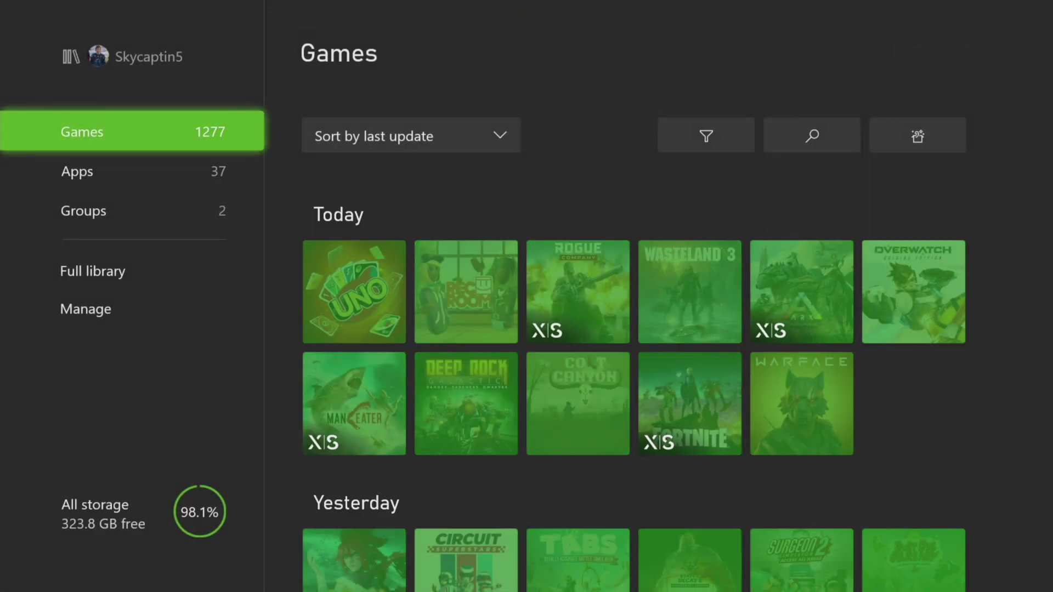
{"action": "key", "text": "Right"}
{"action": "key", "text": "Up"}
{"action": "key", "text": "Right"}
{"action": "key", "text": "Return"}
Examine which drives the Games list can be filtered by, and leave the filter options without choosing one
{"action": "key", "text": "Down"}
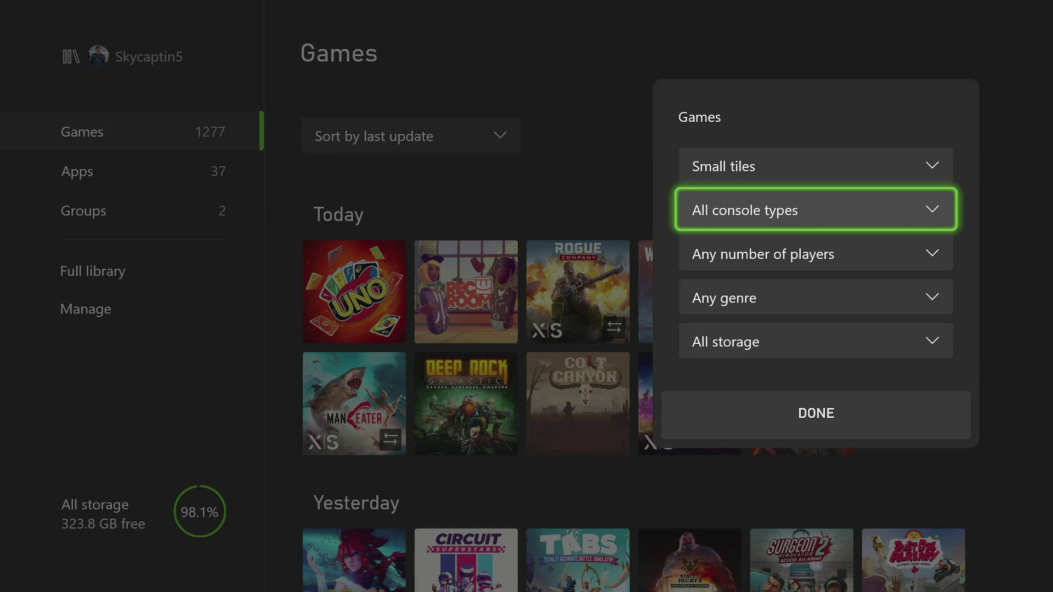
{"action": "key", "text": "Down"}
{"action": "key", "text": "Down"}
{"action": "key", "text": "Down"}
{"action": "key", "text": "Return"}
{"action": "key", "text": "Down"}
{"action": "key", "text": "Down"}
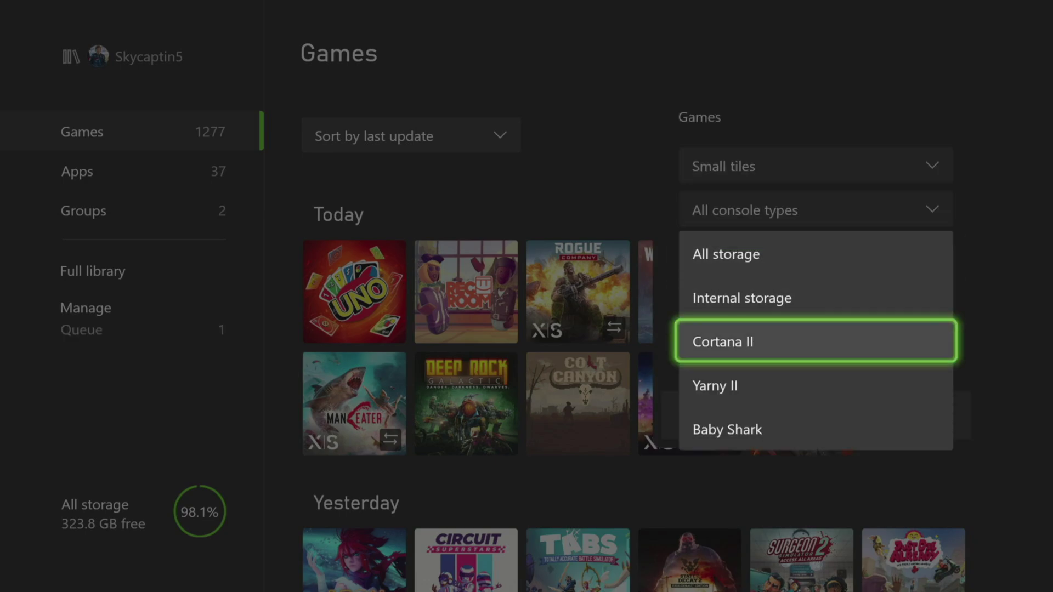
{"action": "key", "text": "Down"}
{"action": "key", "text": "Up"}
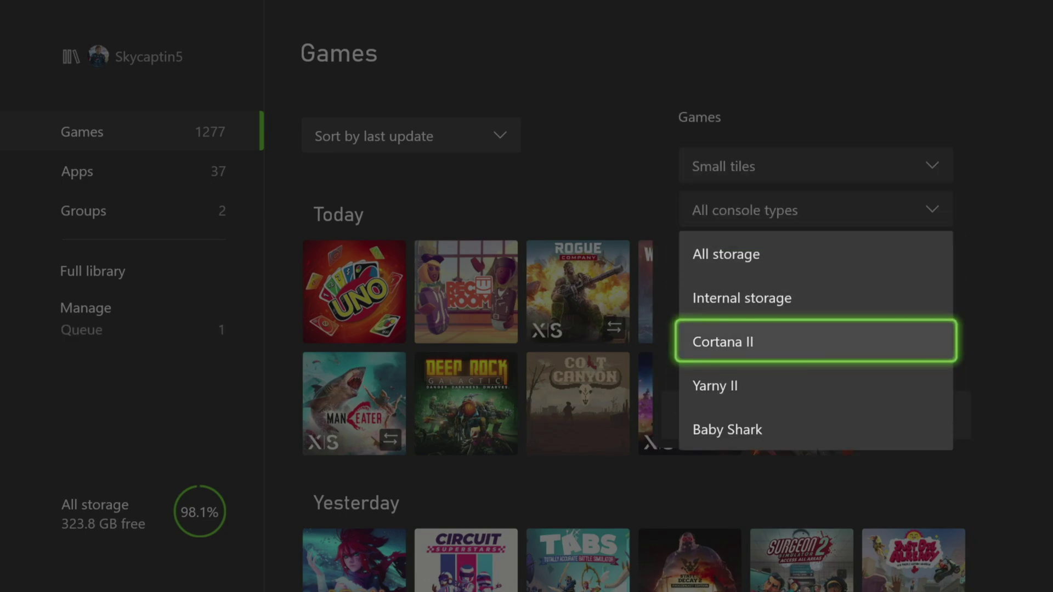
{"action": "key", "text": "Down"}
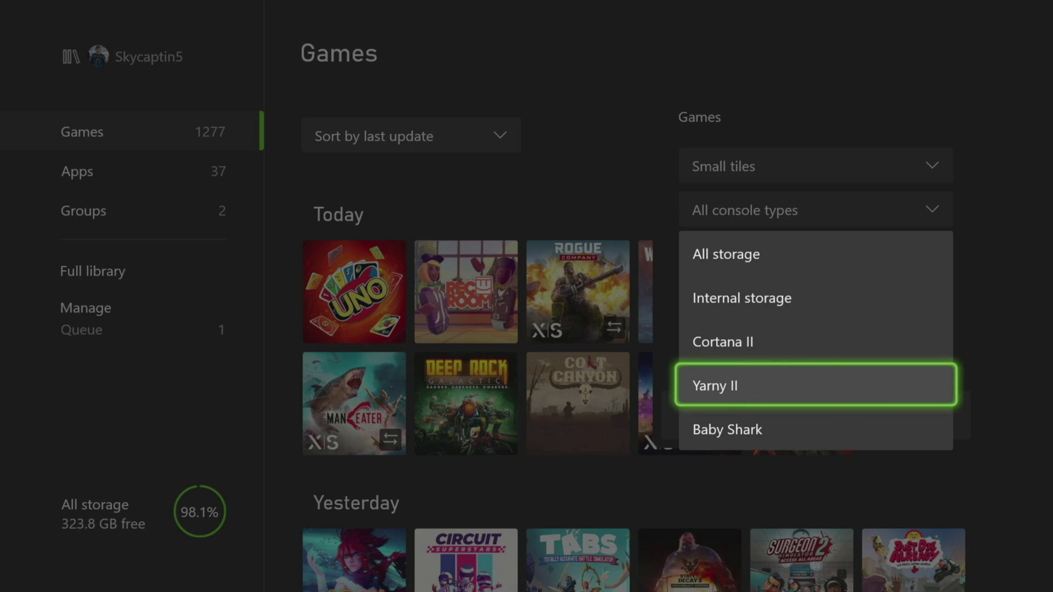
{"action": "key", "text": "Escape"}
{"action": "key", "text": "Escape"}
Open Settings from the Apps collection in the library
{"action": "key", "text": "Left"}
{"action": "key", "text": "Down"}
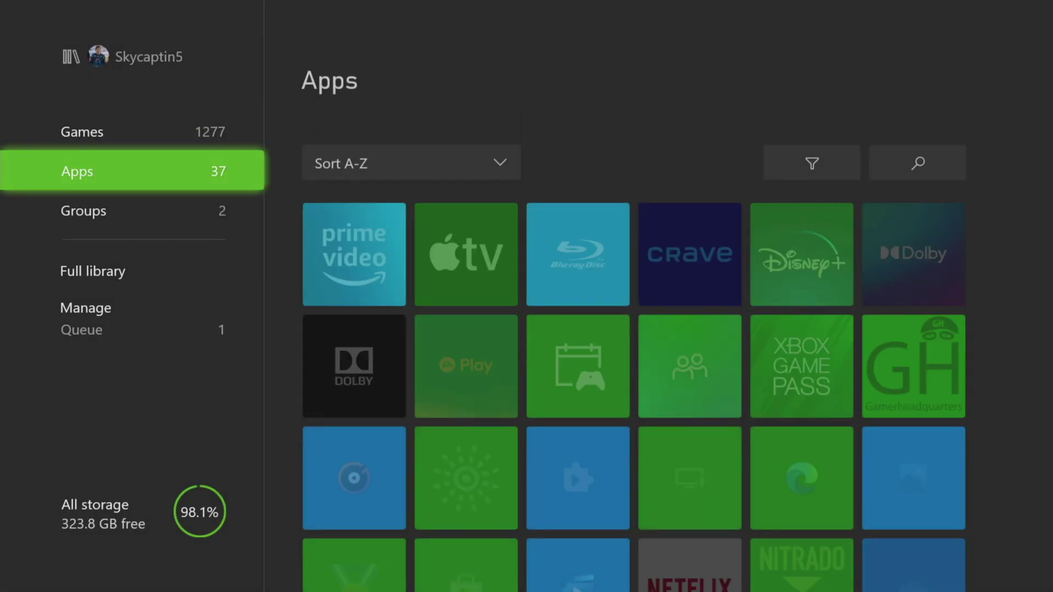
{"action": "key", "text": "Right"}
{"action": "key", "text": "Down"}
{"action": "key", "text": "Down"}
{"action": "key", "text": "Down"}
{"action": "key", "text": "Down"}
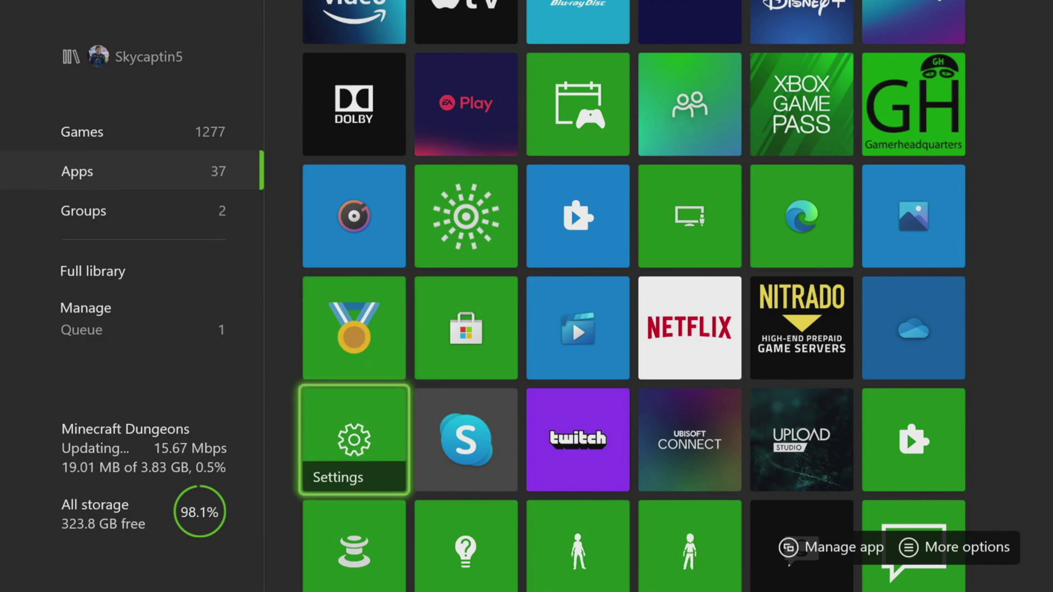
{"action": "key", "text": "Return"}
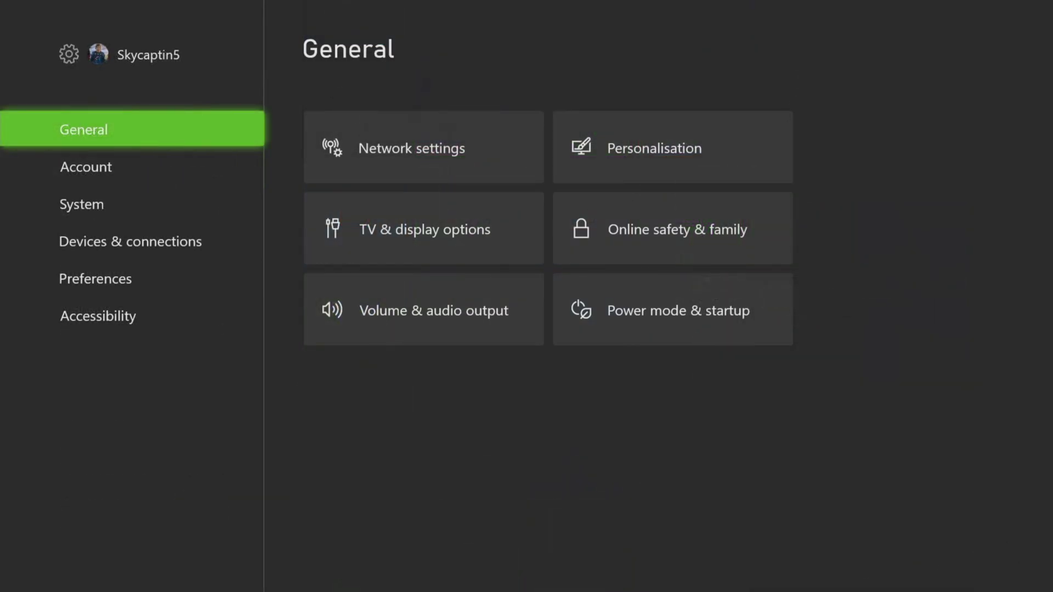
Open the Storage devices page in the System settings
{"action": "key", "text": "Down"}
{"action": "key", "text": "Down"}
{"action": "key", "text": "Right"}
{"action": "key", "text": "Right"}
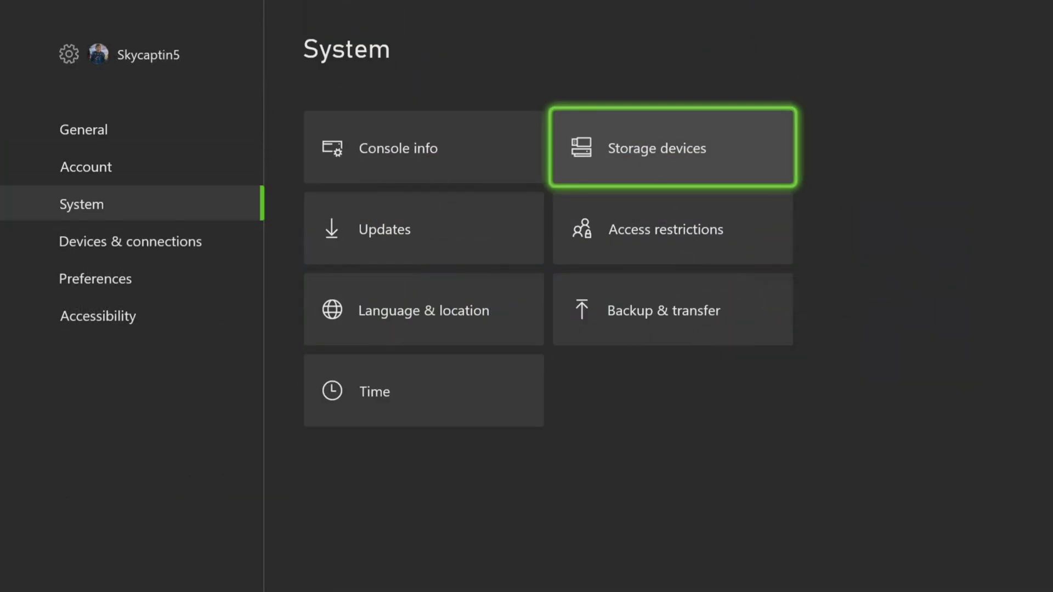
{"action": "key", "text": "Return"}
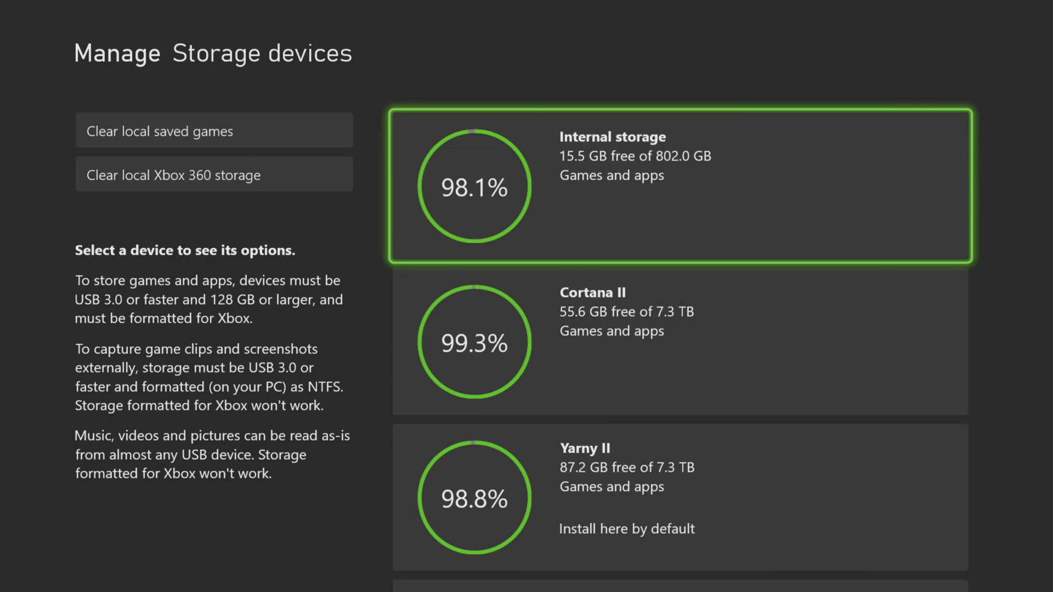
Look through the internal storage and external drives in the device list, including a brief look at Cortana II's options
{"action": "key", "text": "Down"}
{"action": "key", "text": "Down"}
{"action": "key", "text": "Down"}
{"action": "key", "text": "Up"}
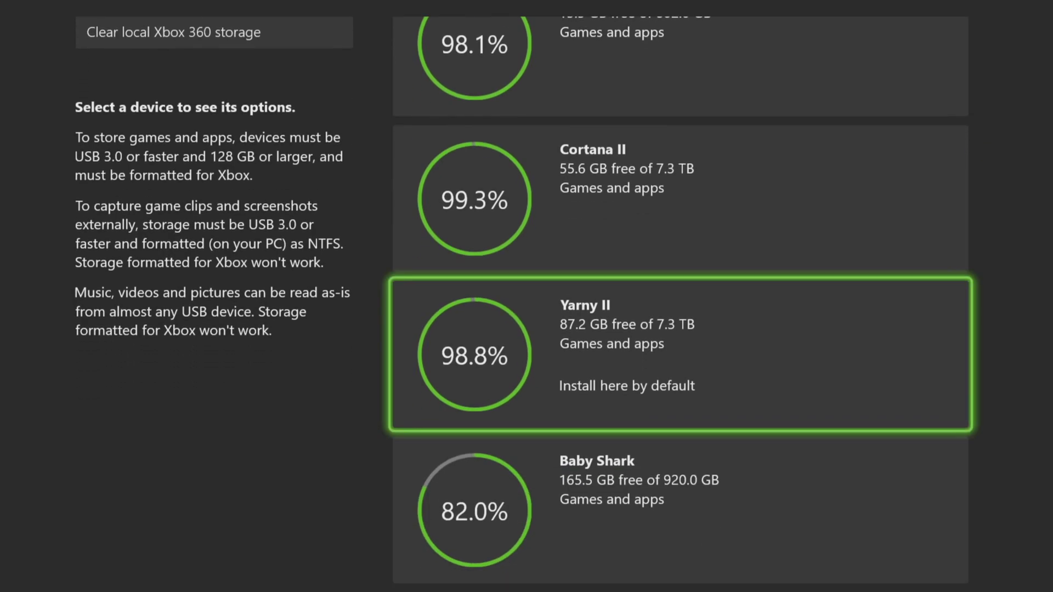
{"action": "key", "text": "Up"}
{"action": "key", "text": "Up"}
{"action": "key", "text": "Down"}
{"action": "key", "text": "Return"}
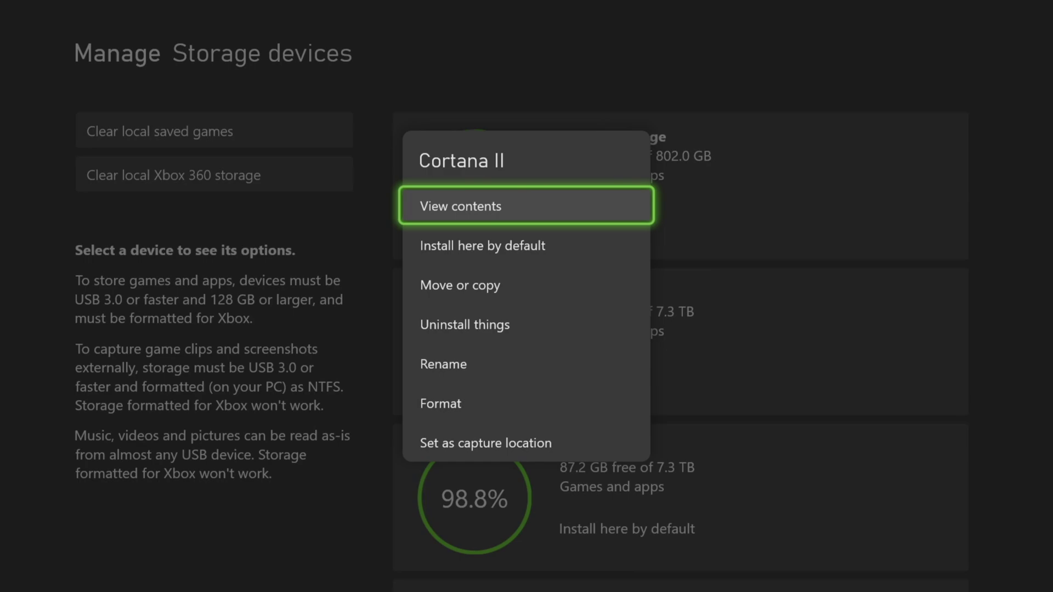
{"action": "key", "text": "Escape"}
{"action": "key", "text": "Down"}
{"action": "key", "text": "Down"}
{"action": "key", "text": "Up"}
{"action": "key", "text": "Up"}
{"action": "key", "text": "Up"}
{"action": "key", "text": "Down"}
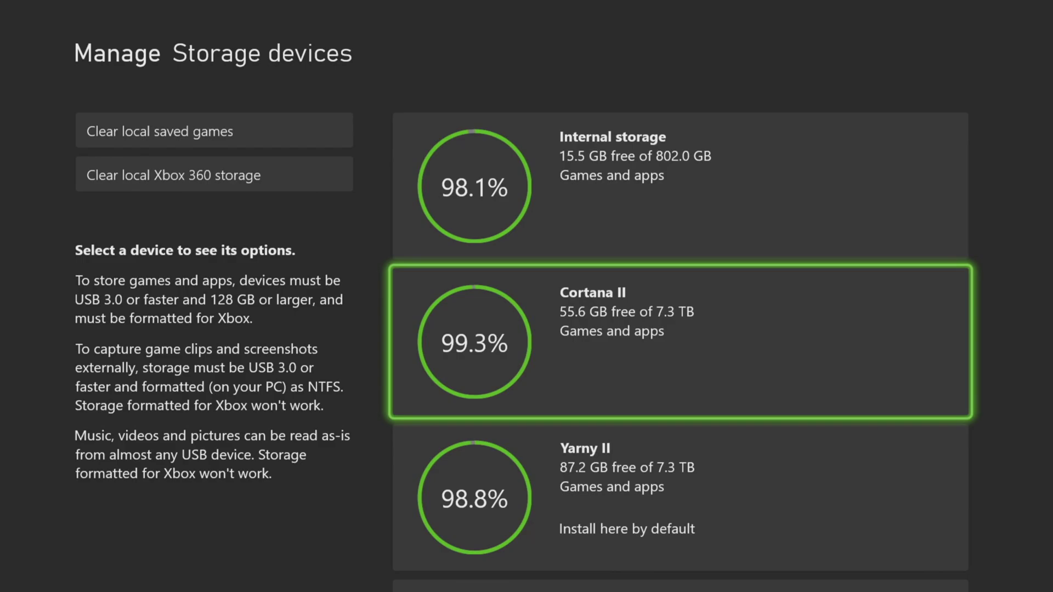
Examine the management options for the Cortana II drive, from View contents to Set as capture location, and close them
{"action": "key", "text": "Return"}
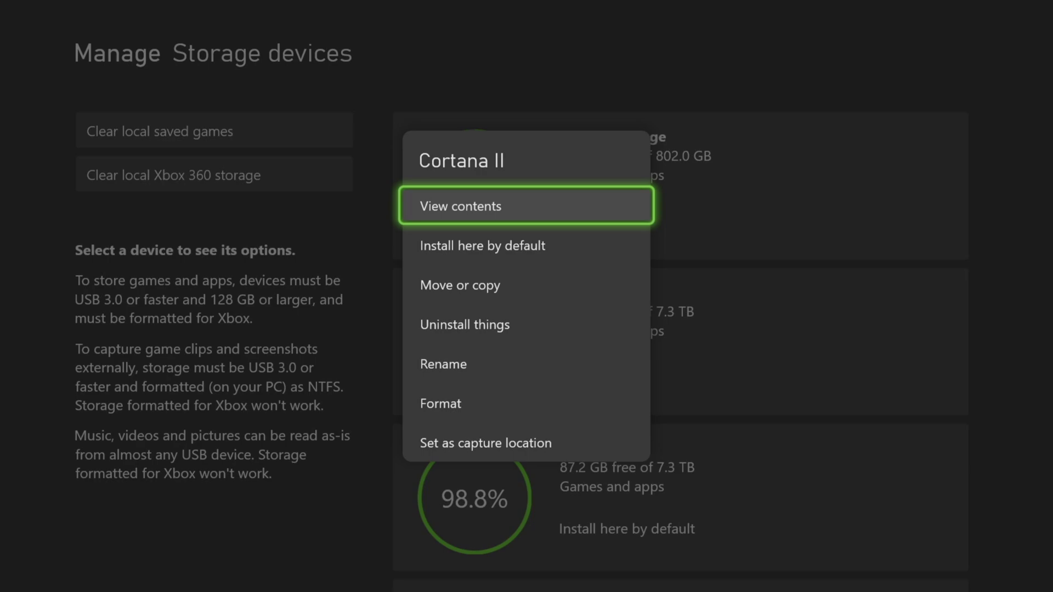
{"action": "key", "text": "Down"}
{"action": "key", "text": "Down"}
{"action": "key", "text": "Down"}
{"action": "key", "text": "Down"}
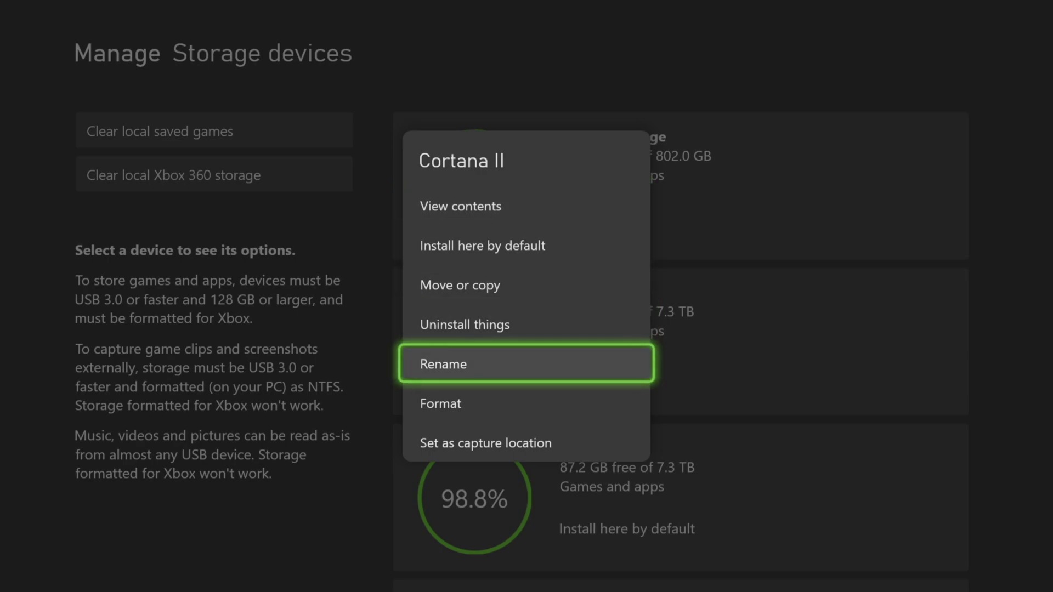
{"action": "key", "text": "Down"}
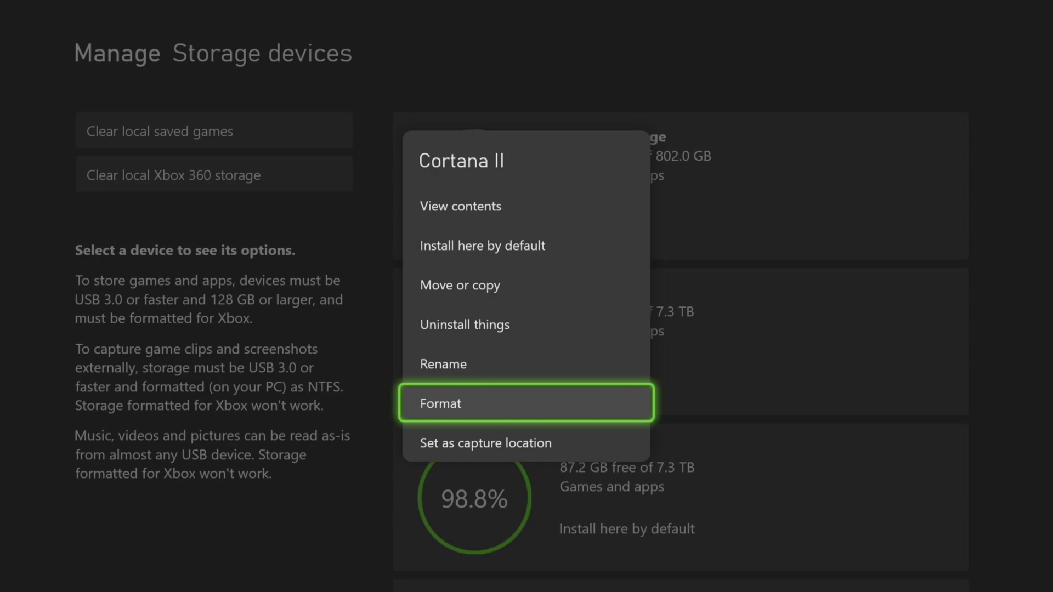
{"action": "key", "text": "Down"}
{"action": "key", "text": "Up"}
{"action": "key", "text": "Up"}
{"action": "key", "text": "Up"}
{"action": "key", "text": "Up"}
{"action": "key", "text": "Up"}
{"action": "key", "text": "Up"}
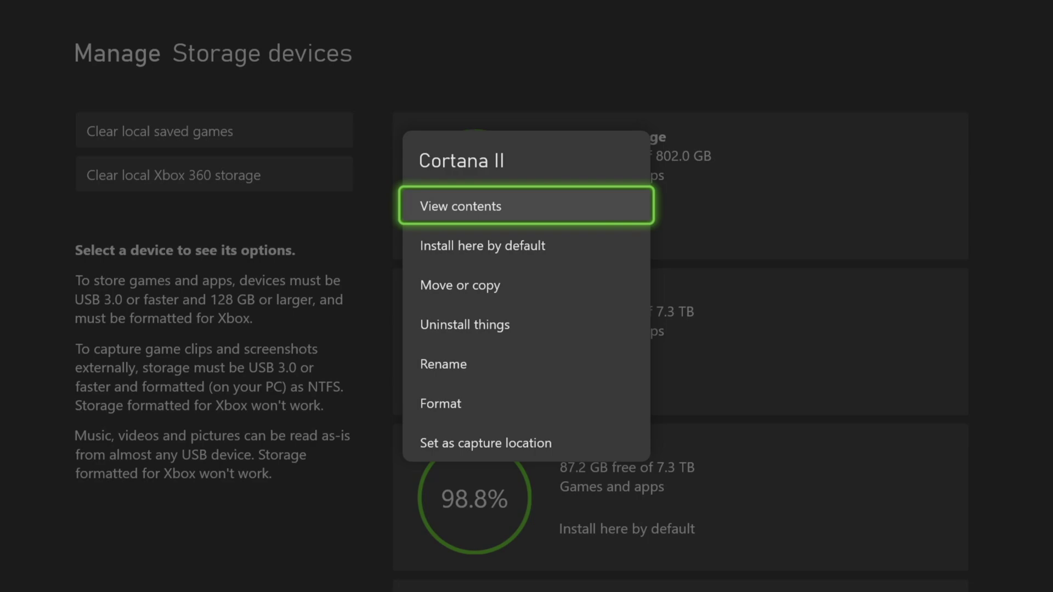
{"action": "key", "text": "Escape"}
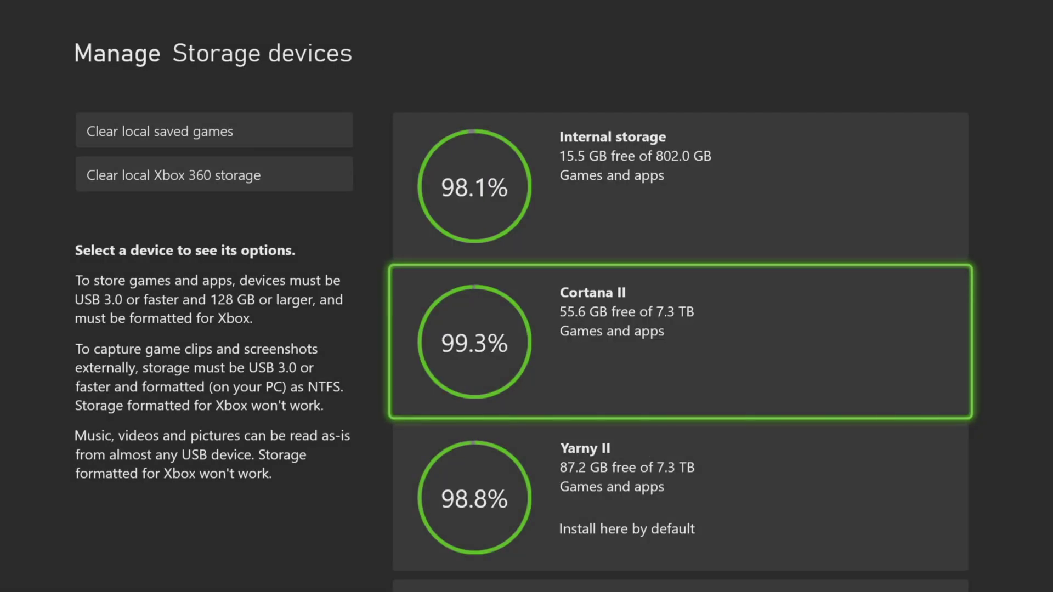
View the contents of the Cortana II drive
{"action": "key", "text": "Return"}
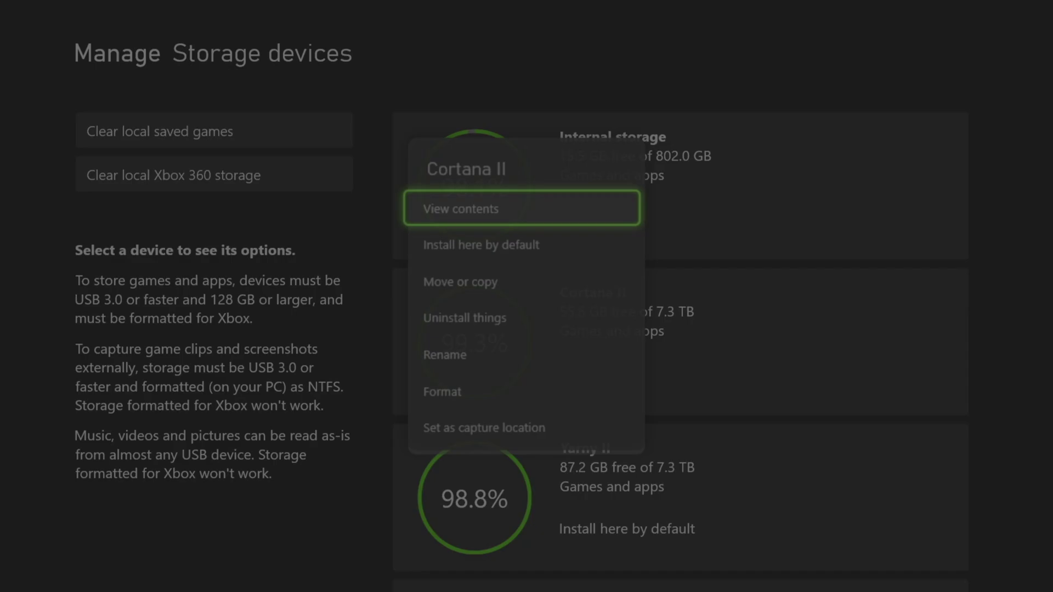
{"action": "key", "text": "Return"}
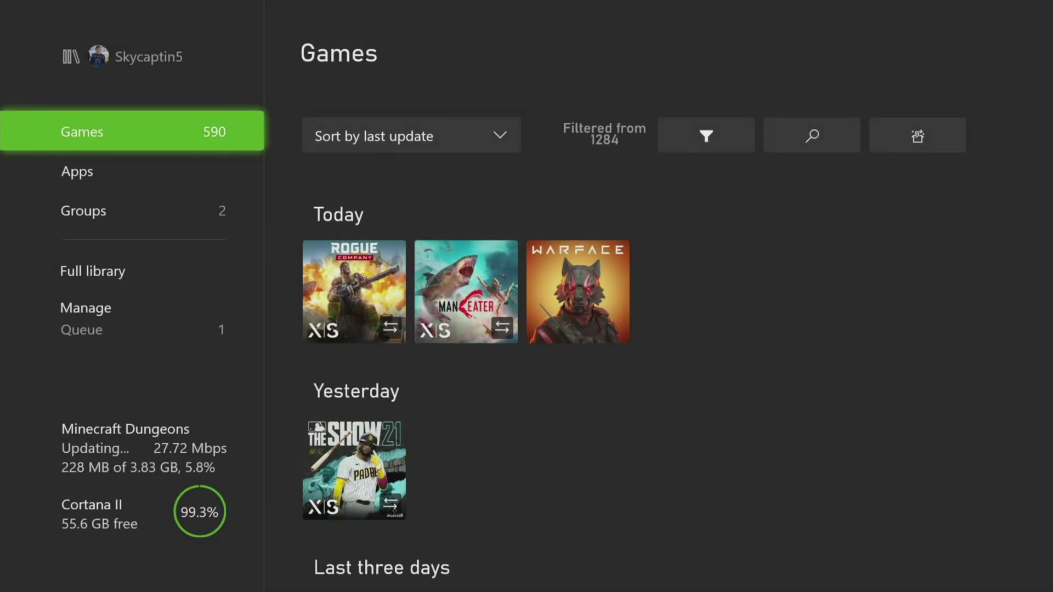